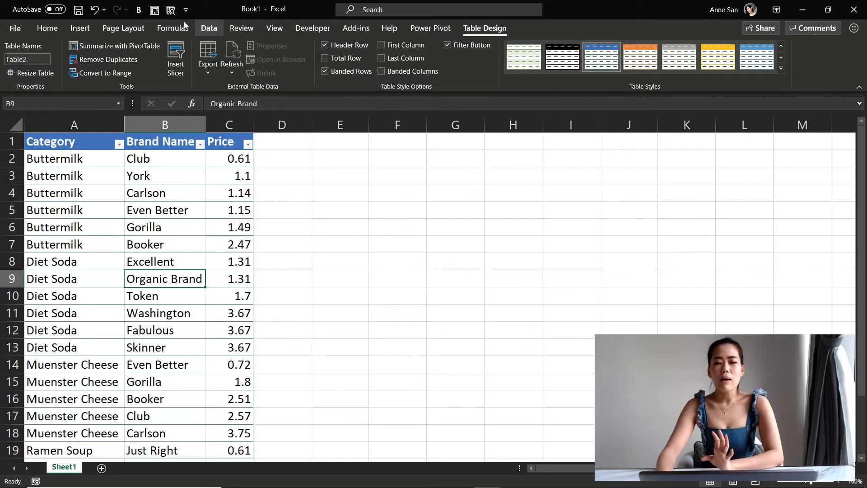
# Step: Rename the table Table2 to Product in the Name Manager
pyautogui.click(122, 28)
pyautogui.click(173, 28)
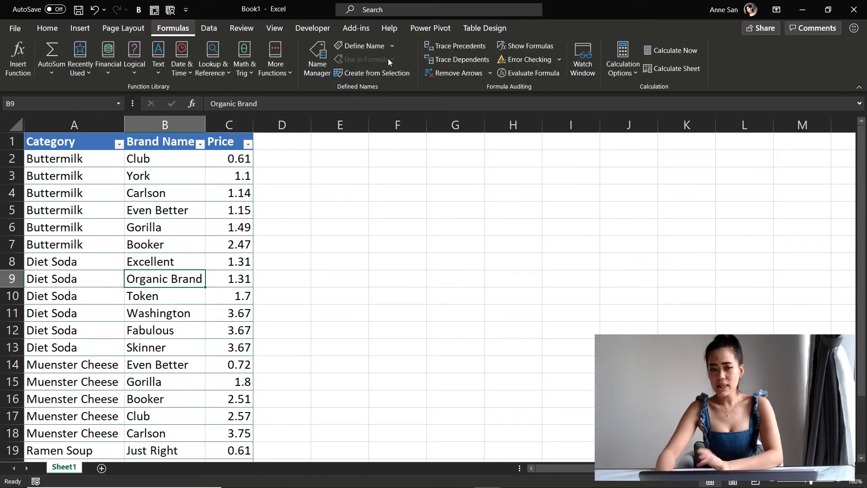
pyautogui.click(314, 77)
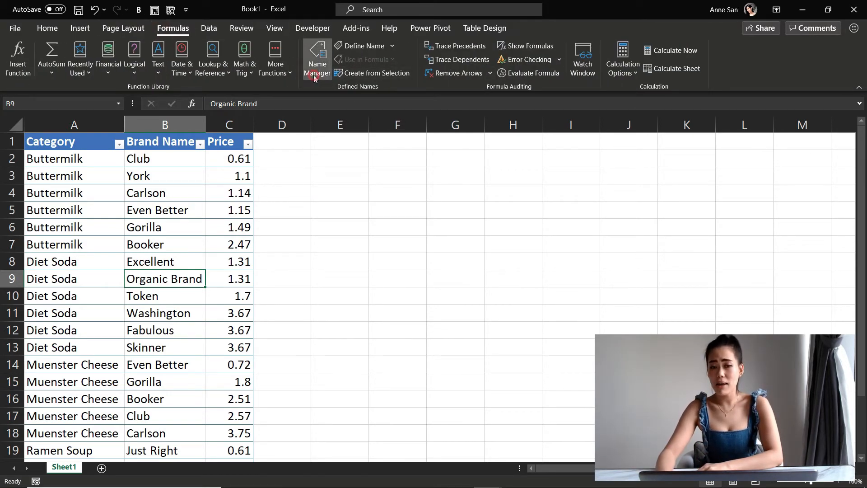
pyautogui.moveTo(455, 111); pyautogui.dragTo(316, 158)
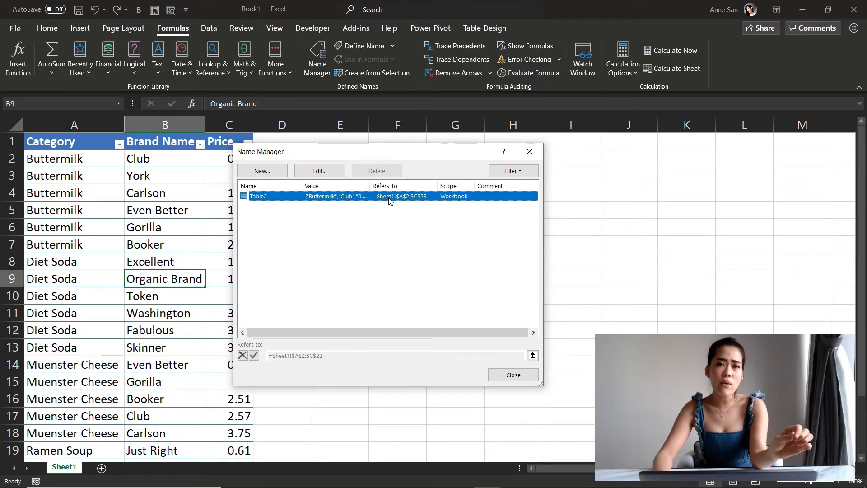
pyautogui.moveTo(360, 156); pyautogui.dragTo(435, 147)
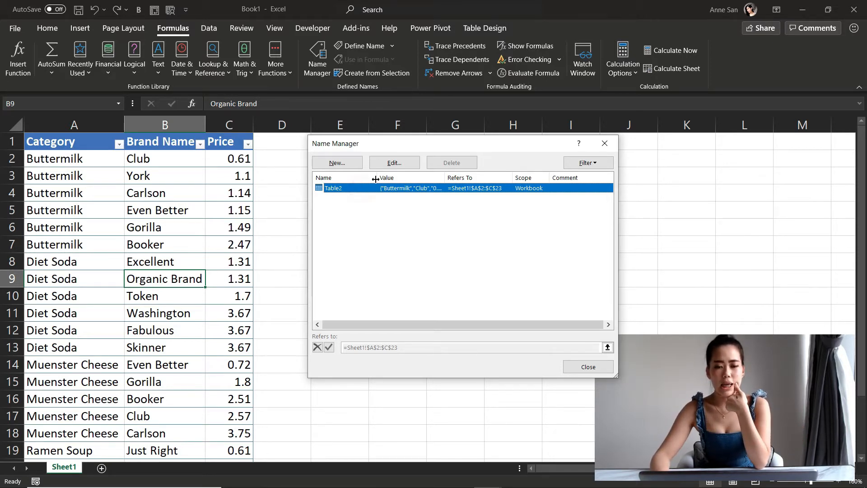
pyautogui.click(393, 164)
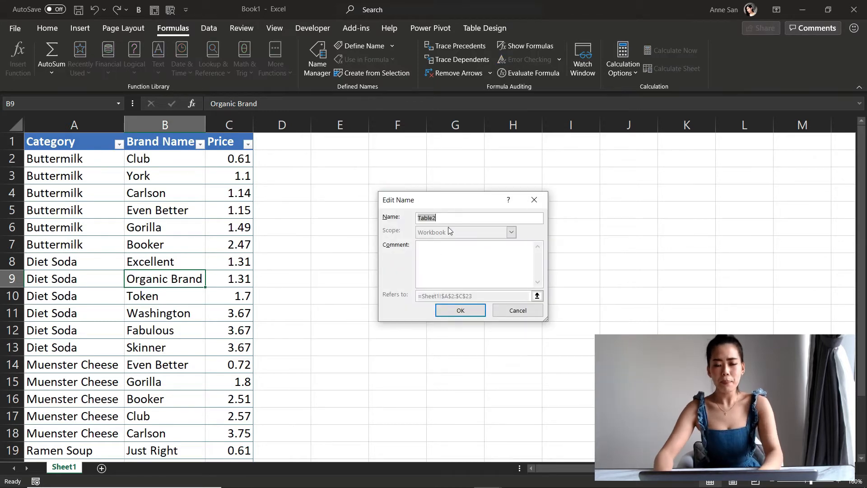
pyautogui.write('Prod')
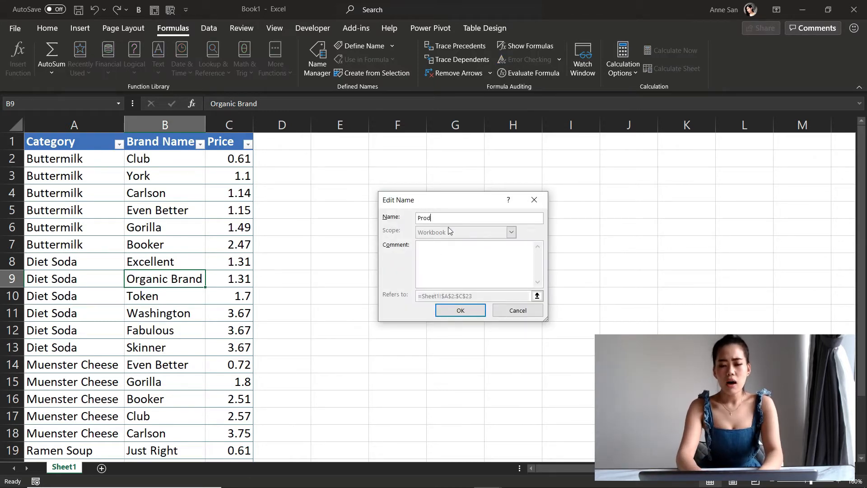
pyautogui.write('uct_0')
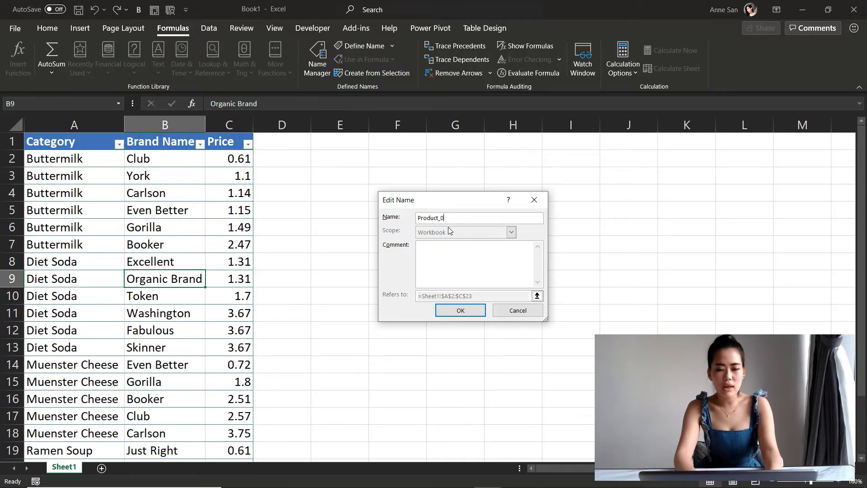
pyautogui.write('1')
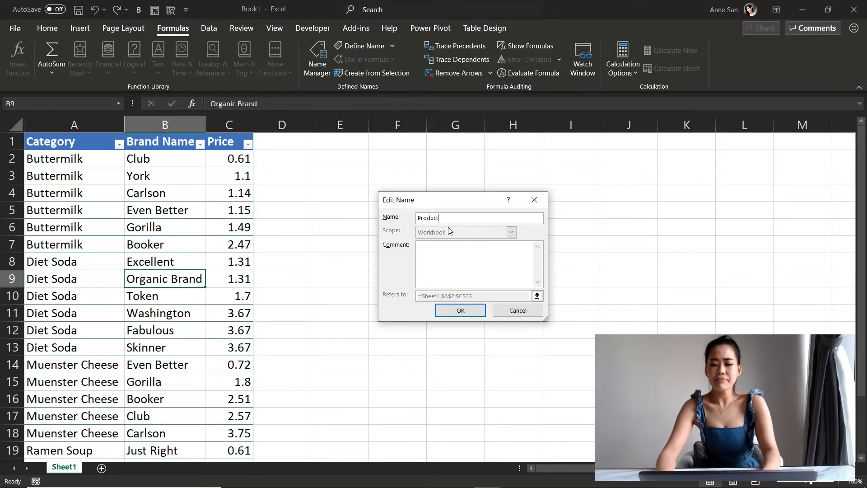
pyautogui.click(464, 312)
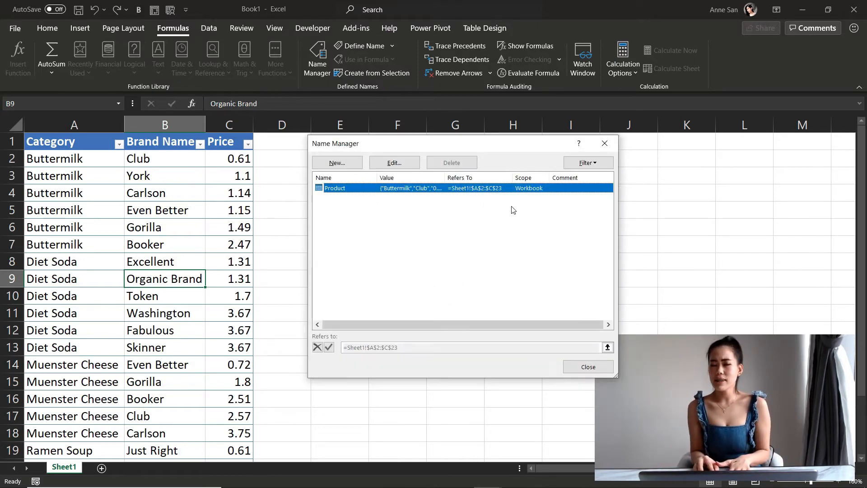
pyautogui.click(604, 143)
# Step: Enter the label "Average Price of all" in cell E2
pyautogui.click(352, 175)
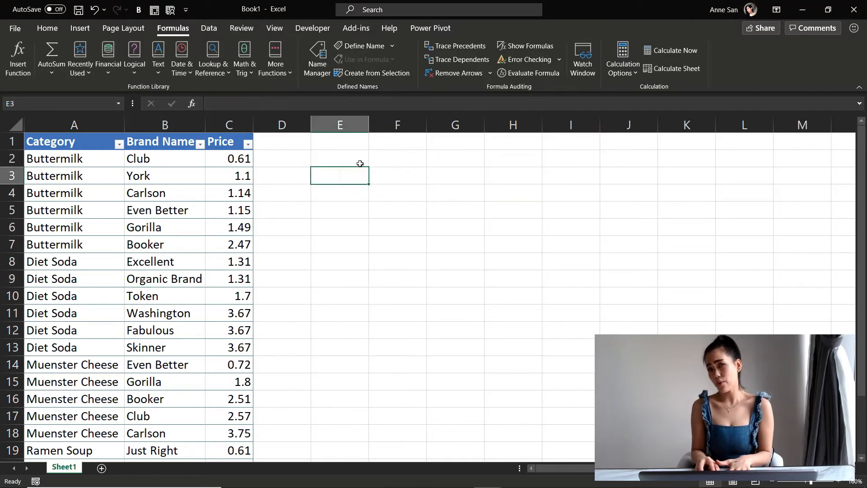
pyautogui.click(360, 163)
pyautogui.scroll(5, 466, 248)
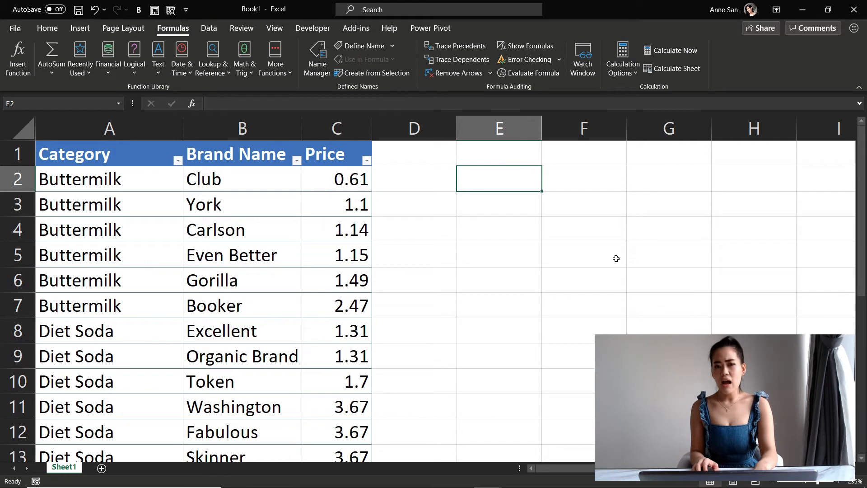
pyautogui.write('Aer')
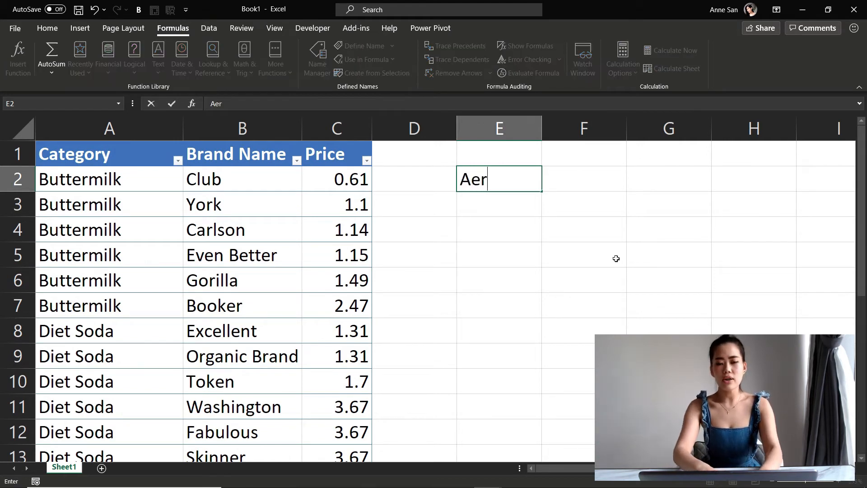
pyautogui.press('BackSpace')
pyautogui.press('BackSpace')
pyautogui.write('verage P')
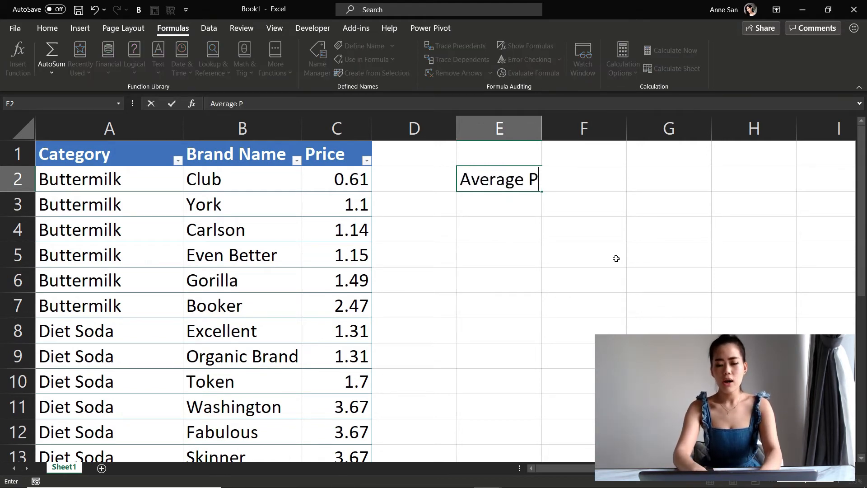
pyautogui.write('rice of ')
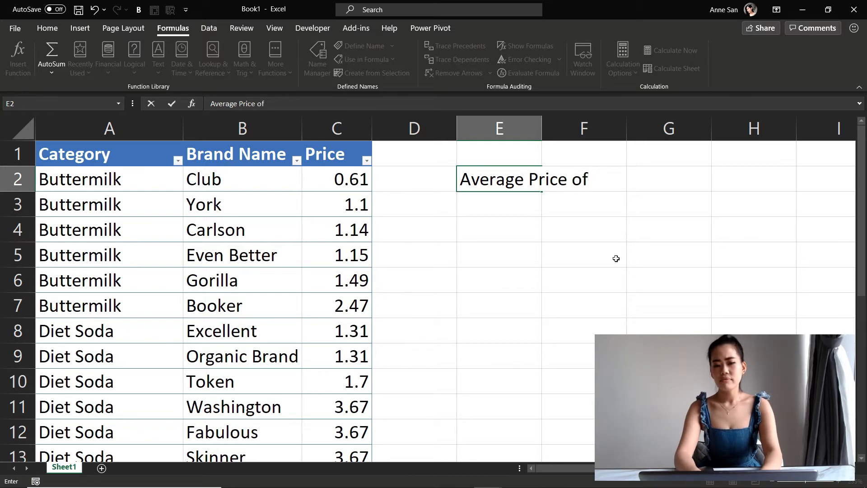
pyautogui.write('all')
pyautogui.press('Return')
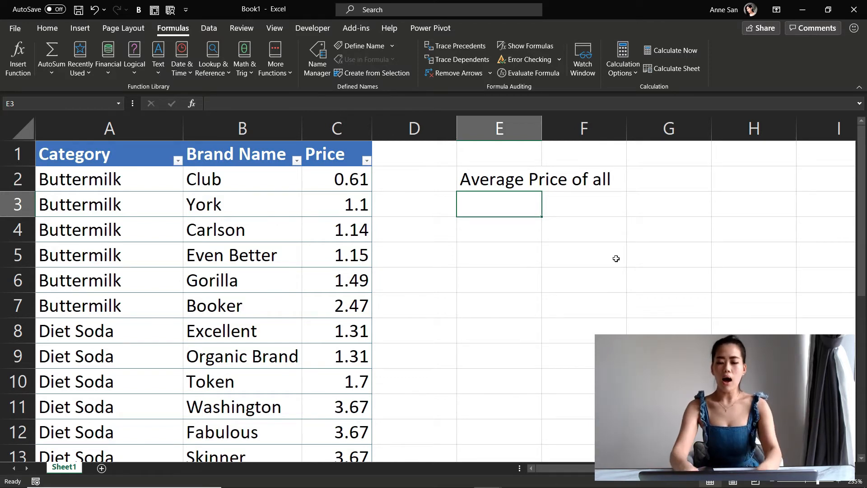
# Step: Calculate the average price in cell E3 with the formula =AVERAGE(Product[Price])
pyautogui.write('=ave')
pyautogui.press('Tab')
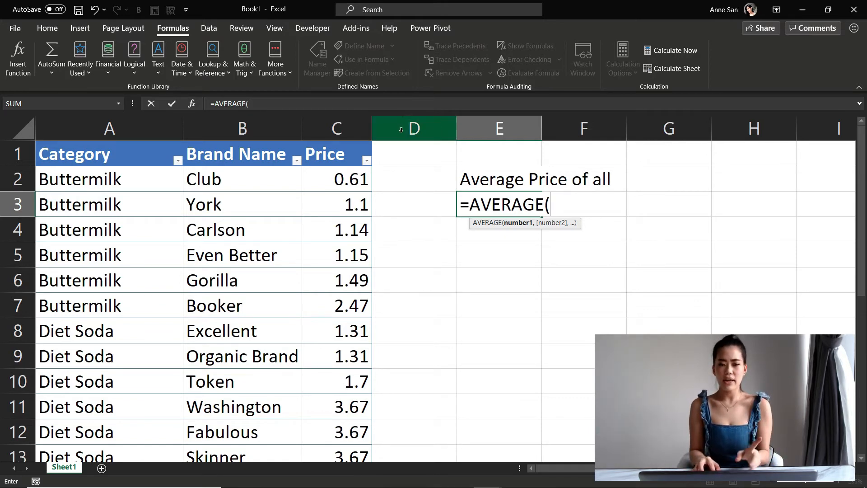
pyautogui.click(327, 128)
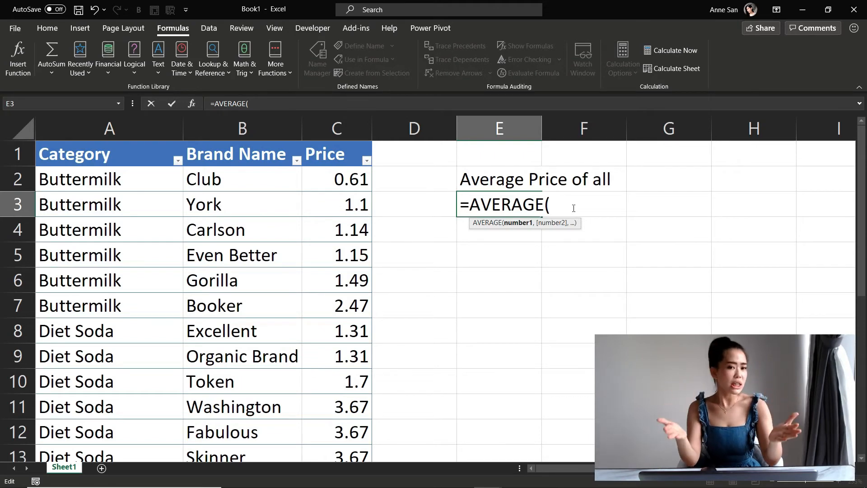
pyautogui.write('pro')
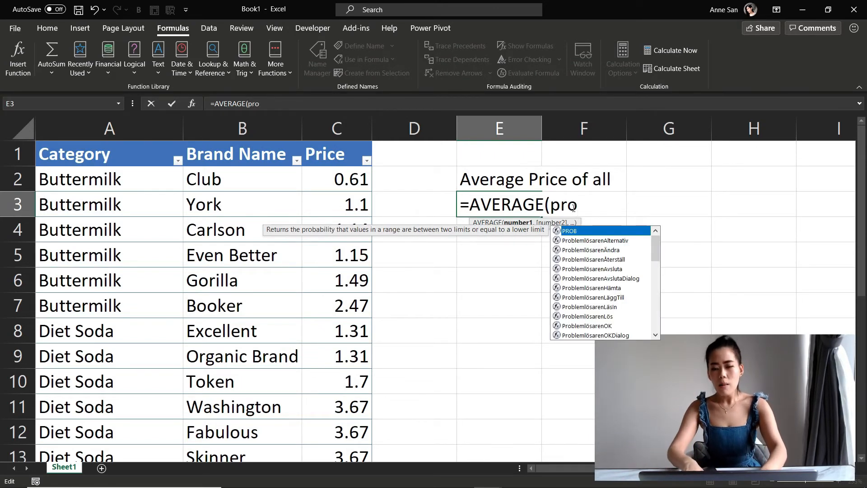
pyautogui.write('d')
pyautogui.press('Tab')
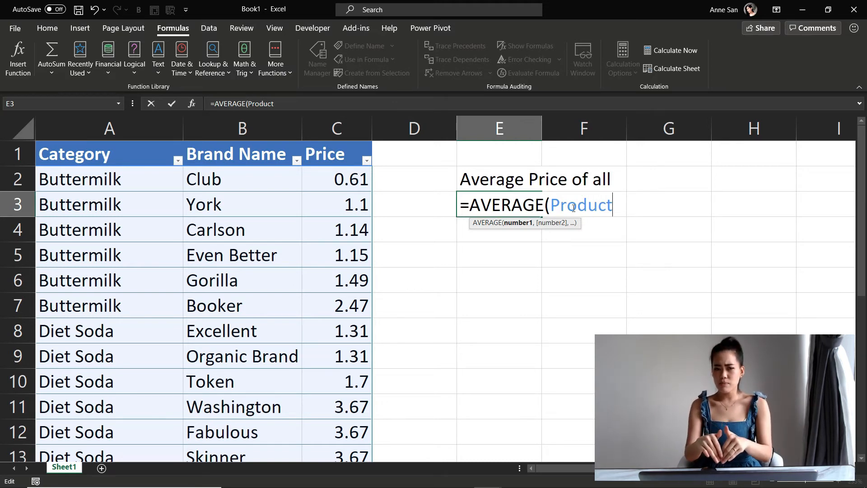
pyautogui.write('[')
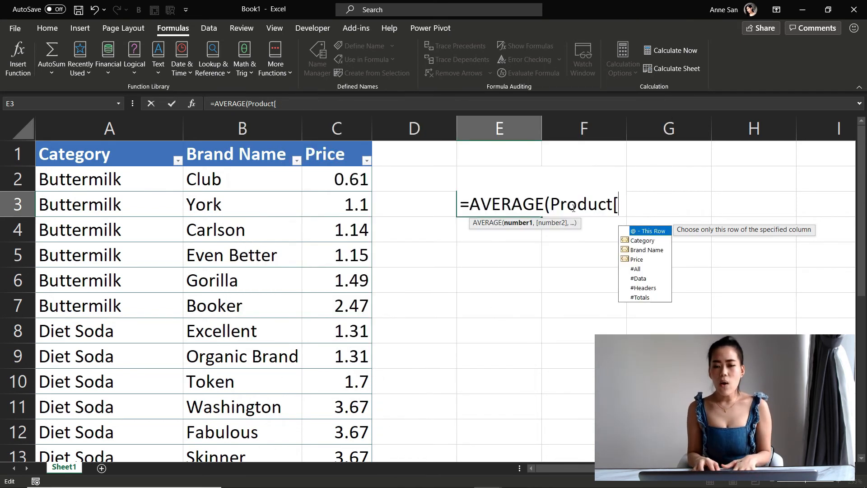
pyautogui.doubleClick(635, 260)
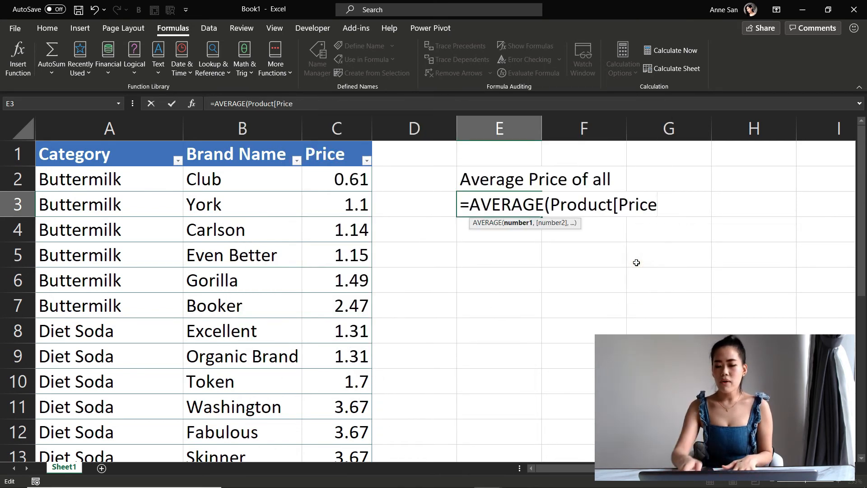
pyautogui.write('])')
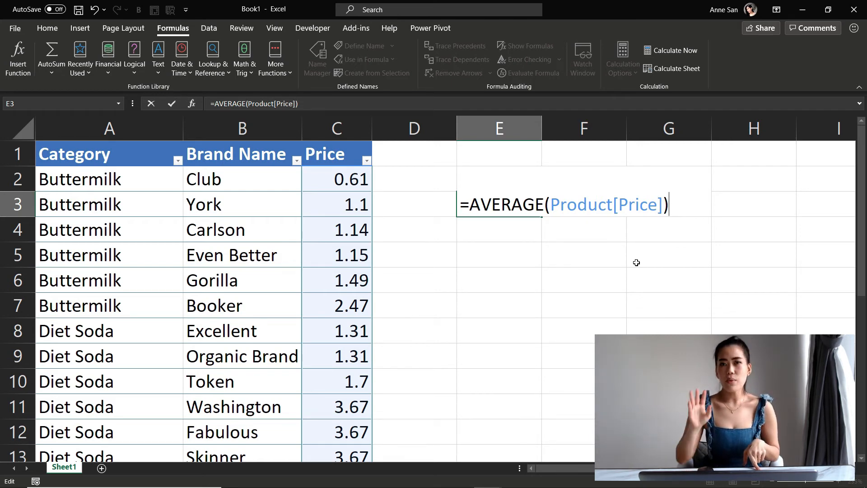
pyautogui.press('Return')
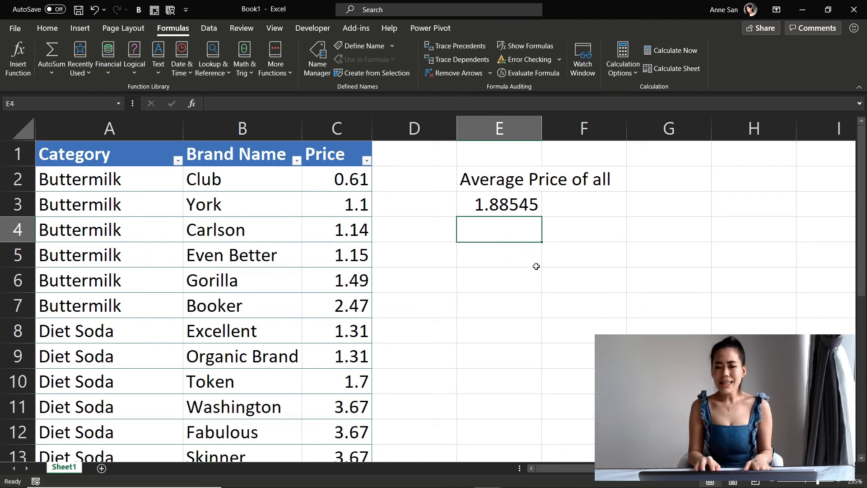
# Step: Enter the label "Highest Price of all" in cell E5
pyautogui.click(506, 254)
pyautogui.write('Highest ')
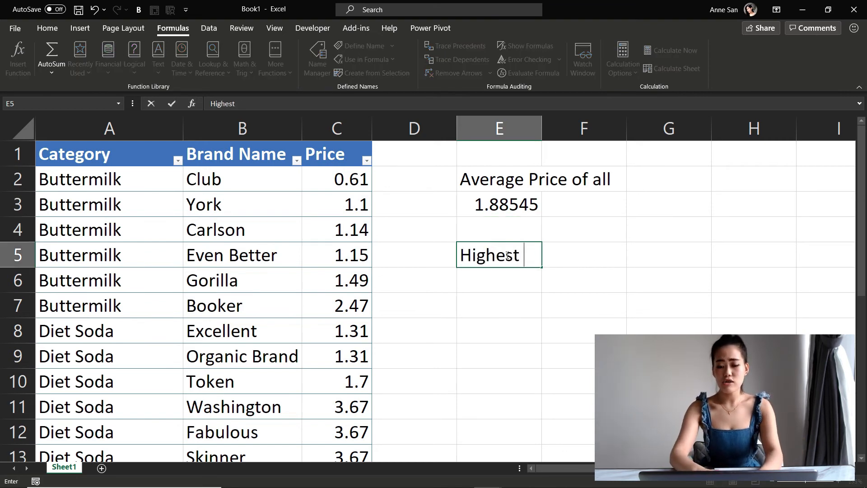
pyautogui.write('Price of all')
pyautogui.press('Return')
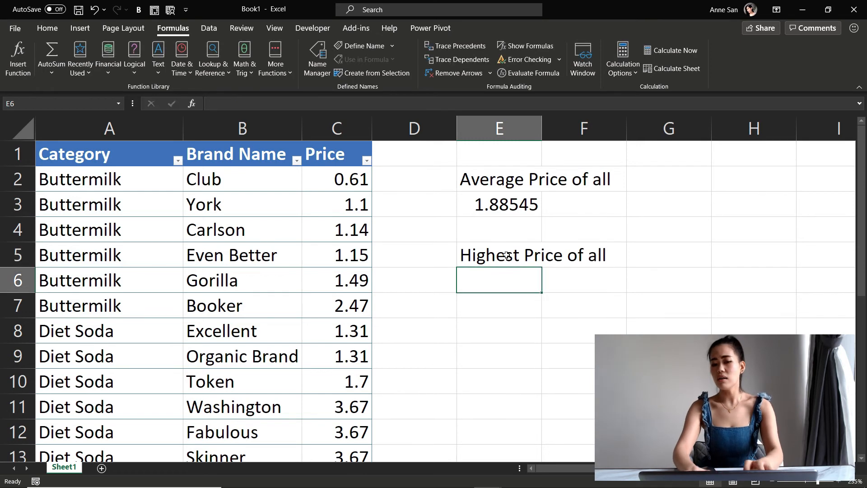
# Step: Calculate the highest price in cell E6 with the formula =MAX(Product[Price])
pyautogui.write('=max')
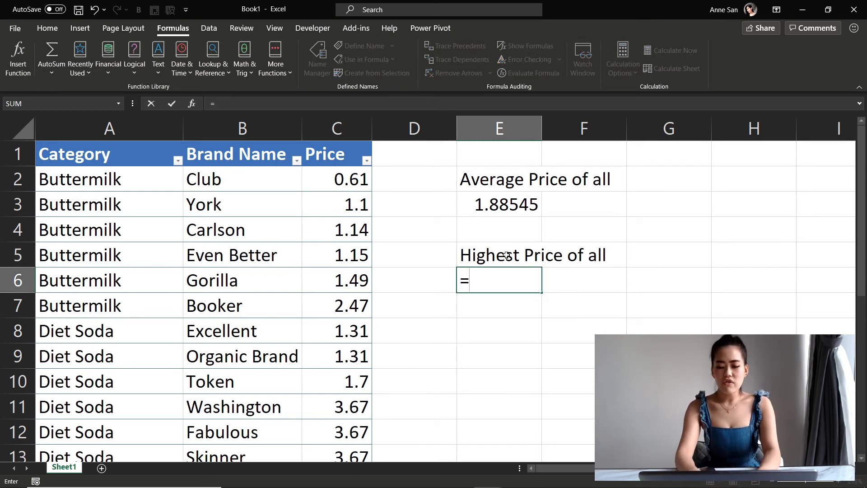
pyautogui.write('(')
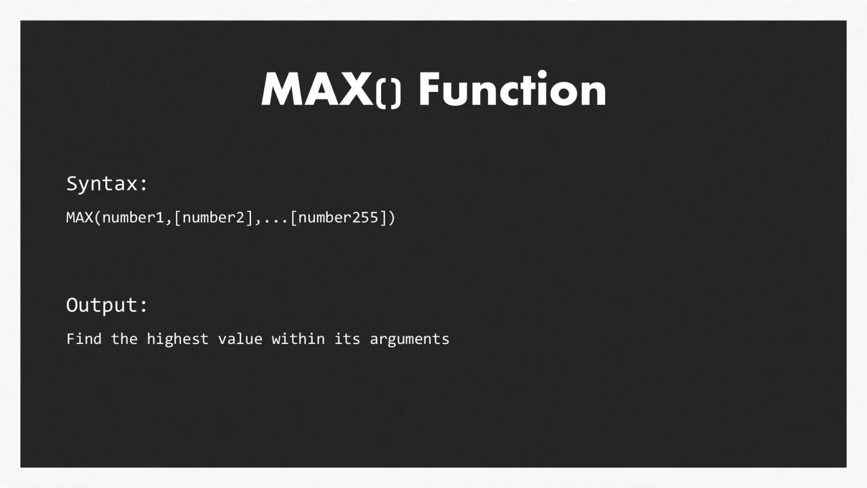
pyautogui.write('prod')
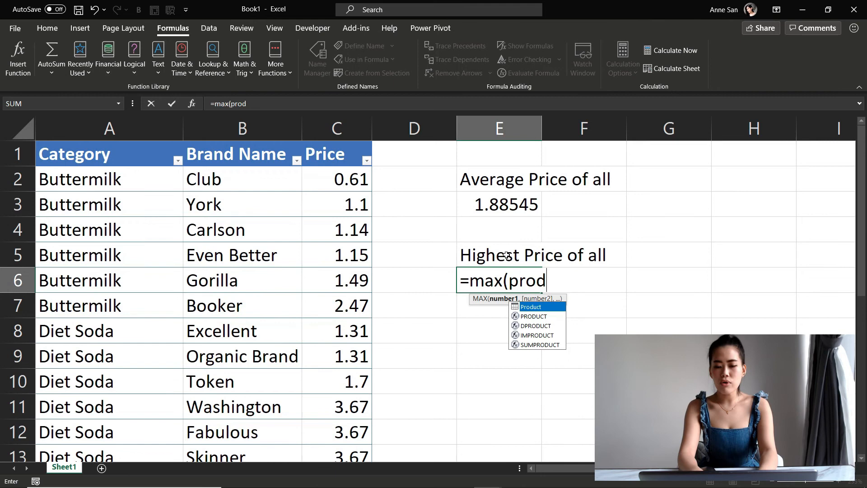
pyautogui.press('Tab')
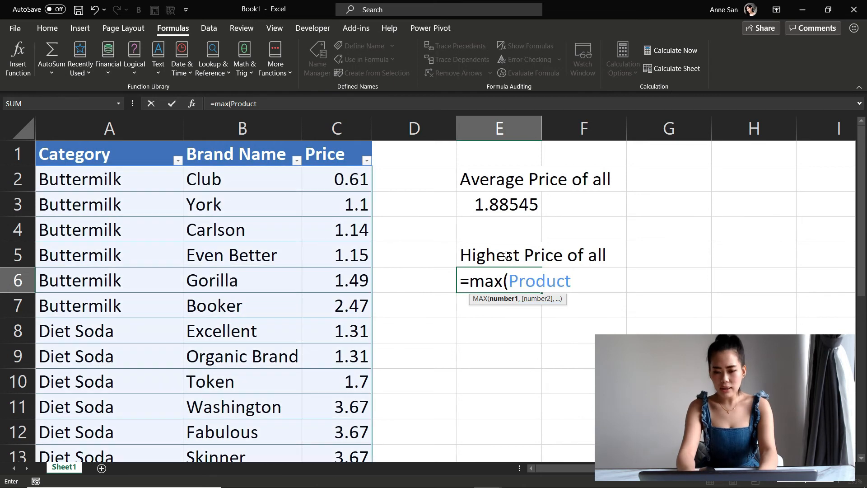
pyautogui.write('[pr')
pyautogui.press('Tab')
pyautogui.write('[Price')
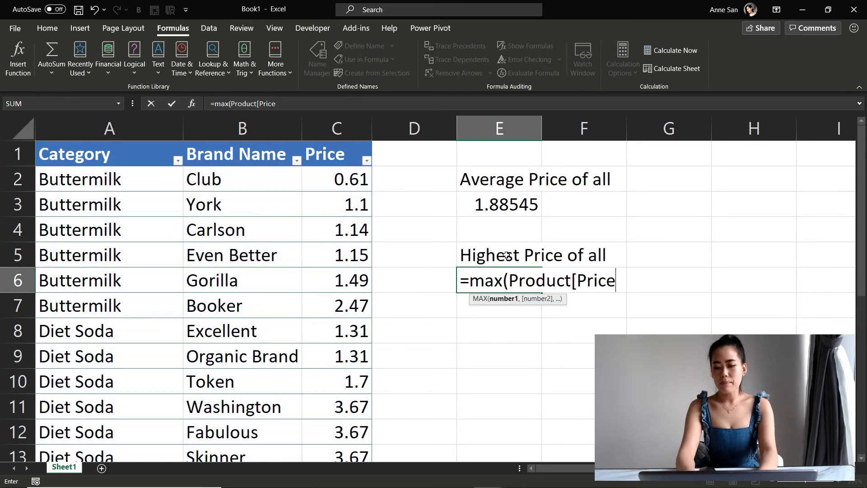
pyautogui.write('])')
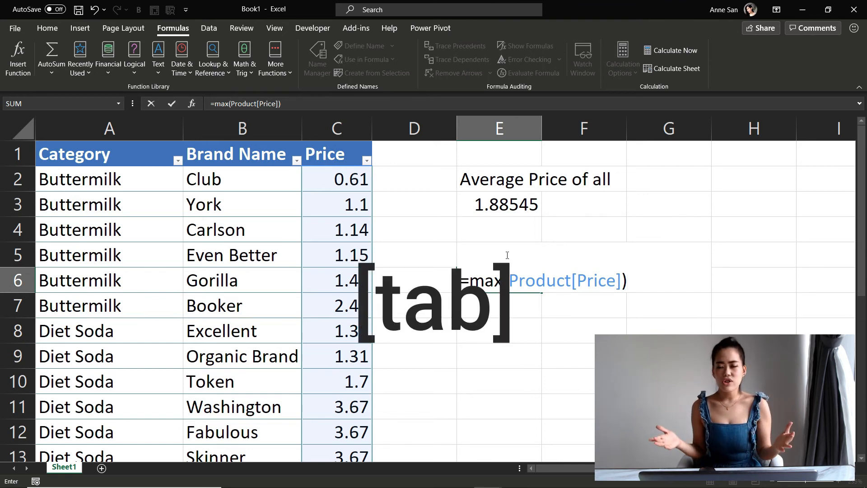
pyautogui.press('Return')
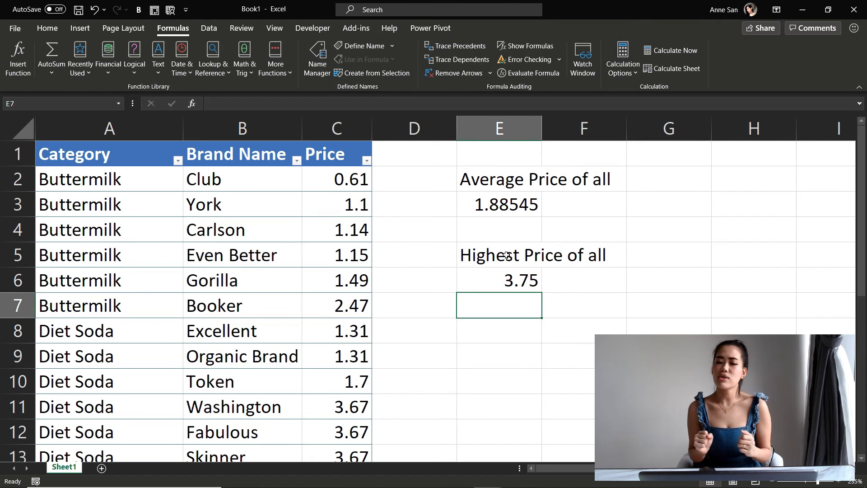
# Step: Enter the label "Lowest price of all" in cell E8
pyautogui.press('Return')
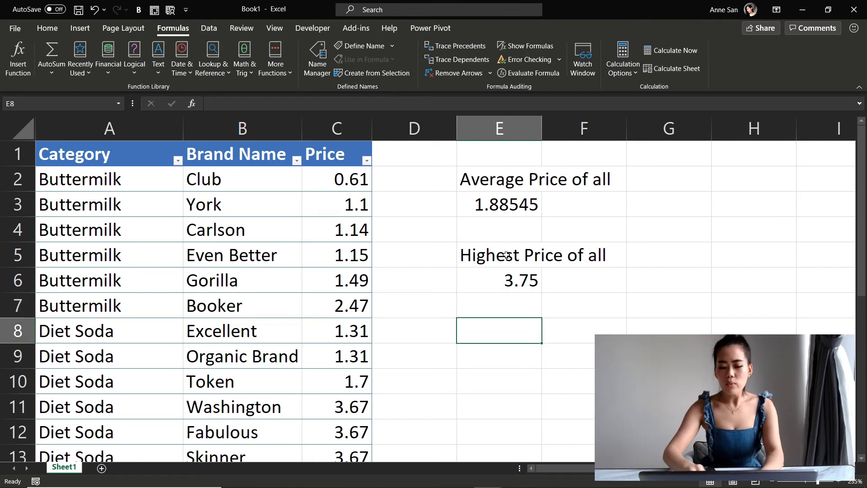
pyautogui.write('Lowest pri')
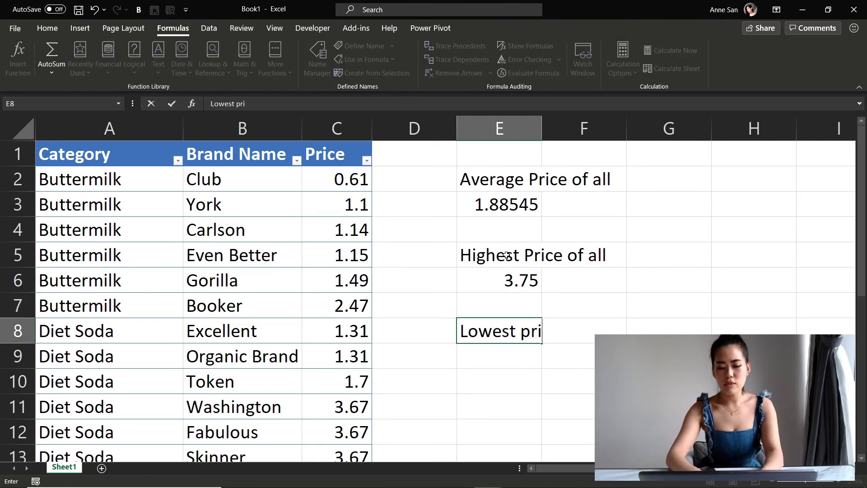
pyautogui.write('ce of all')
pyautogui.press('Return')
# Step: Calculate the lowest price in cell E9 with the formula =MIN(Product[Price])
pyautogui.write('=')
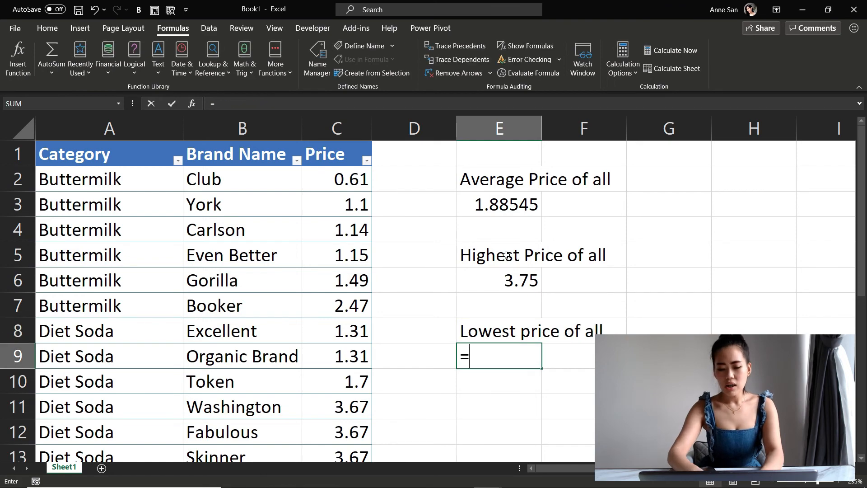
pyautogui.write('Min(')
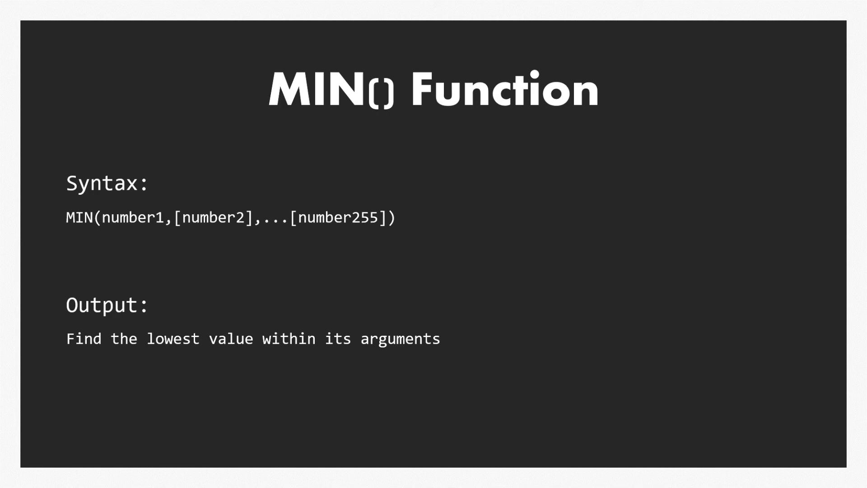
pyautogui.write('pr')
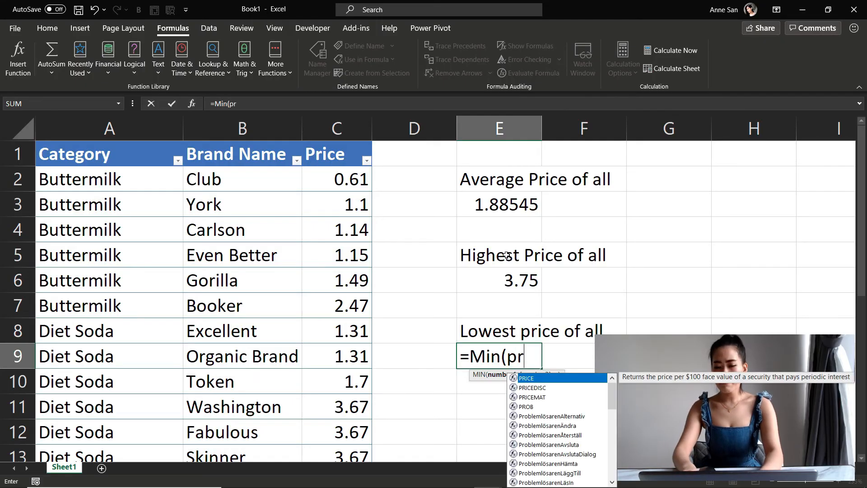
pyautogui.write('d')
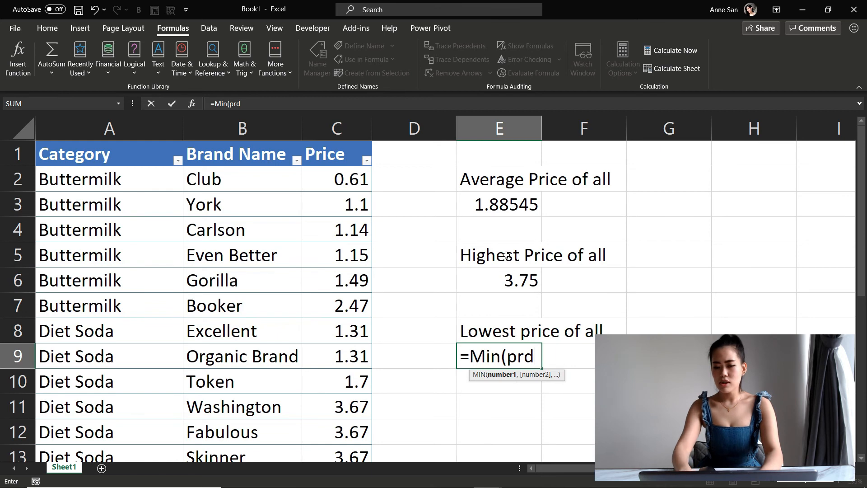
pyautogui.press('BackSpace')
pyautogui.write('od')
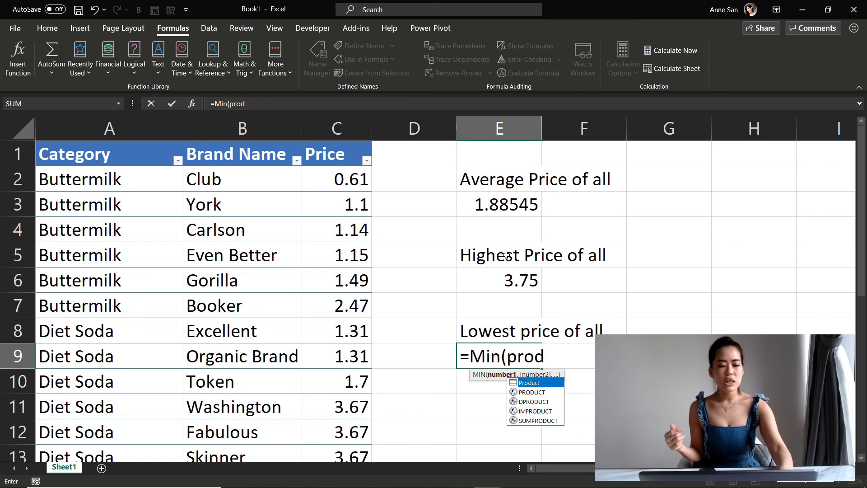
pyautogui.press('Tab')
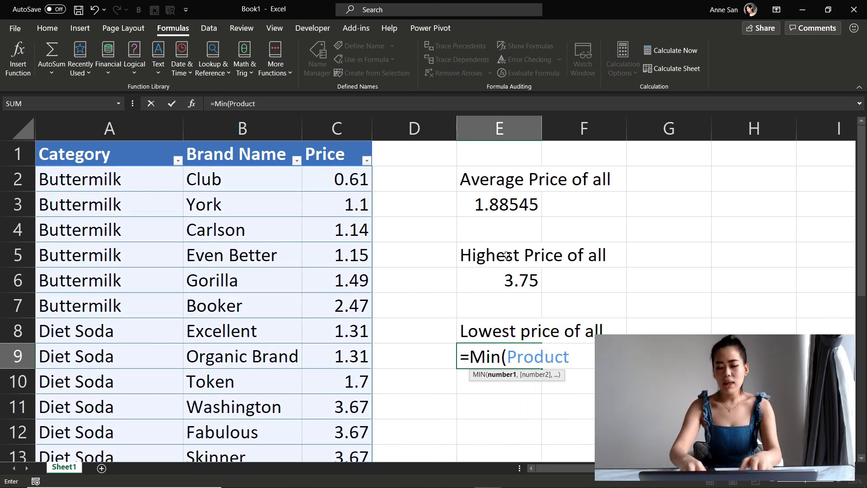
pyautogui.write('[p')
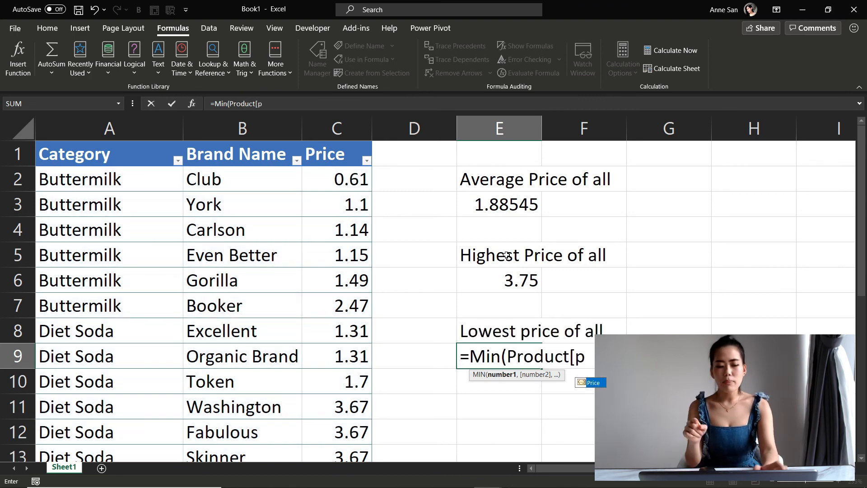
pyautogui.press('Tab')
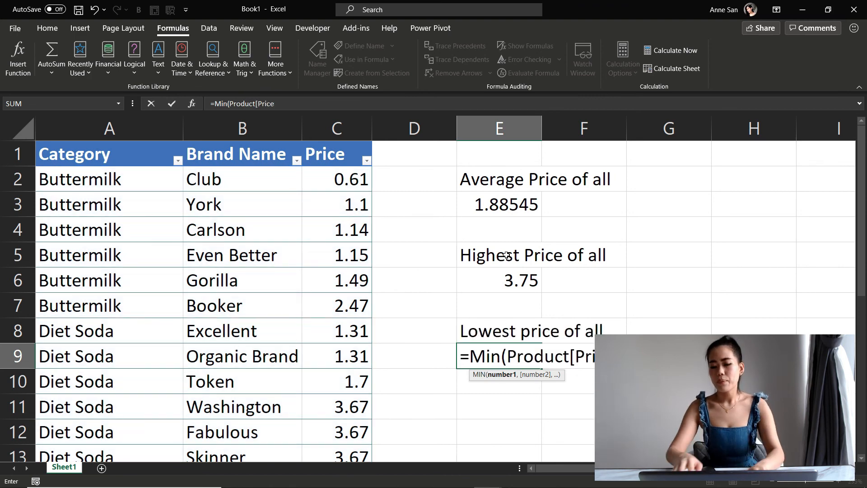
pyautogui.scroll(-2, 506, 246)
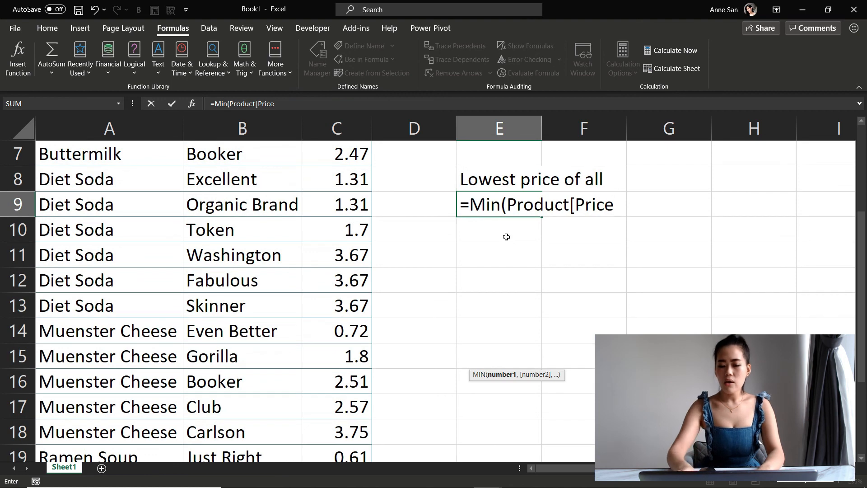
pyautogui.write('])')
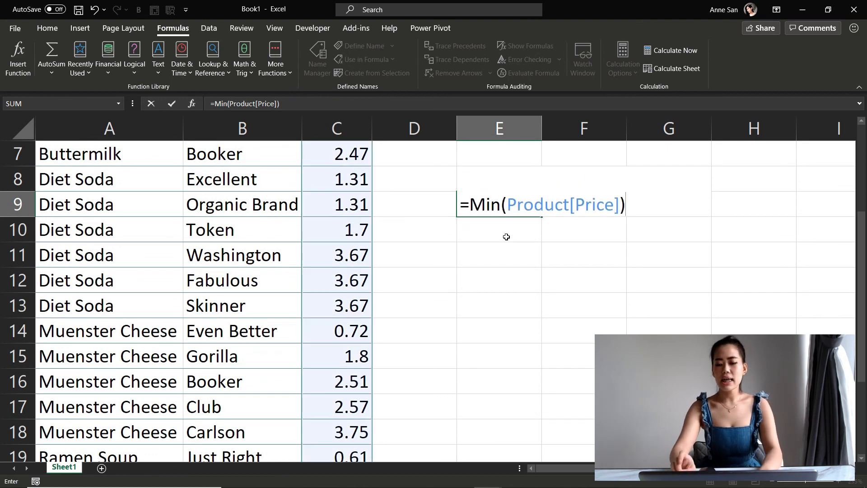
pyautogui.press('Return')
pyautogui.scroll(2, 506, 236)
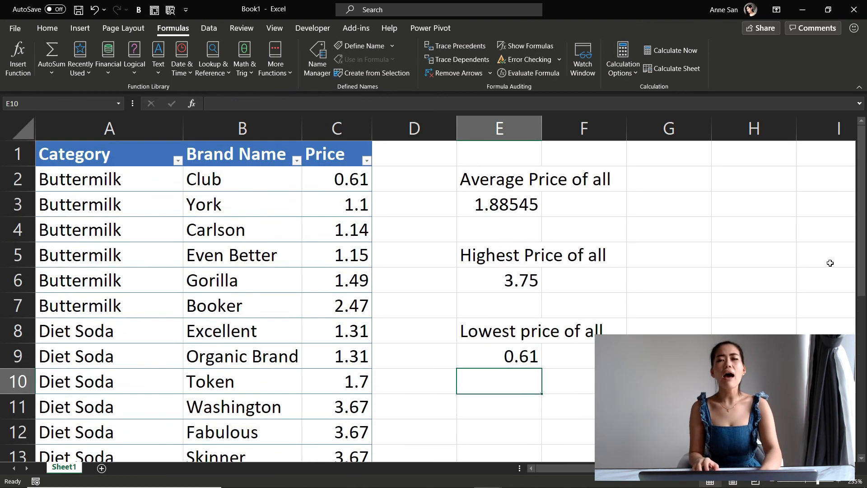